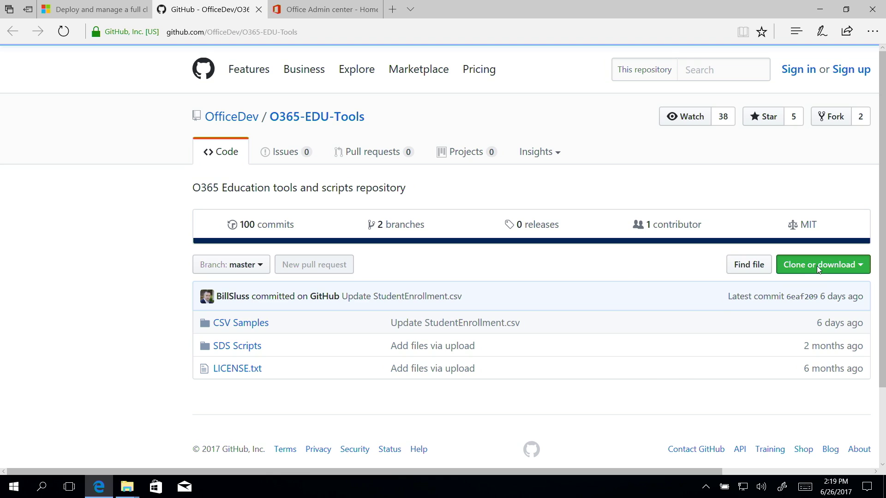
Step: Download the O365-EDU-Tools GitHub repository as O365-EDU-Tools-master.zip
click(818, 267)
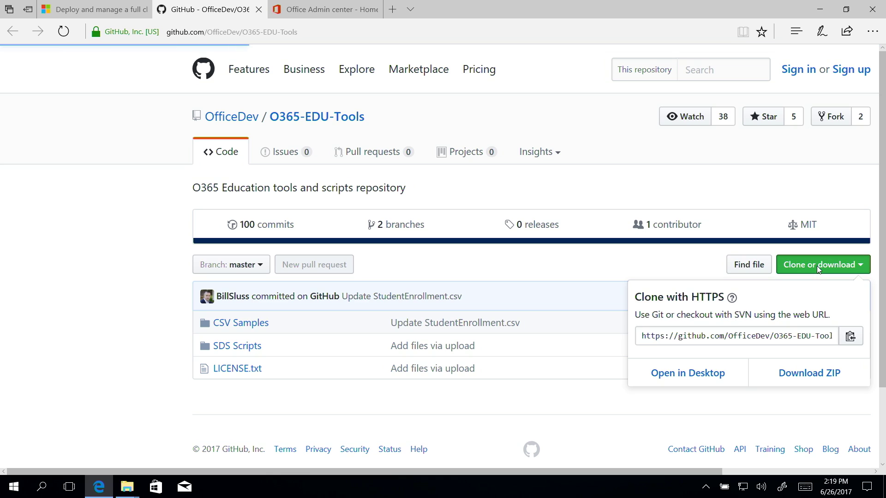
click(813, 374)
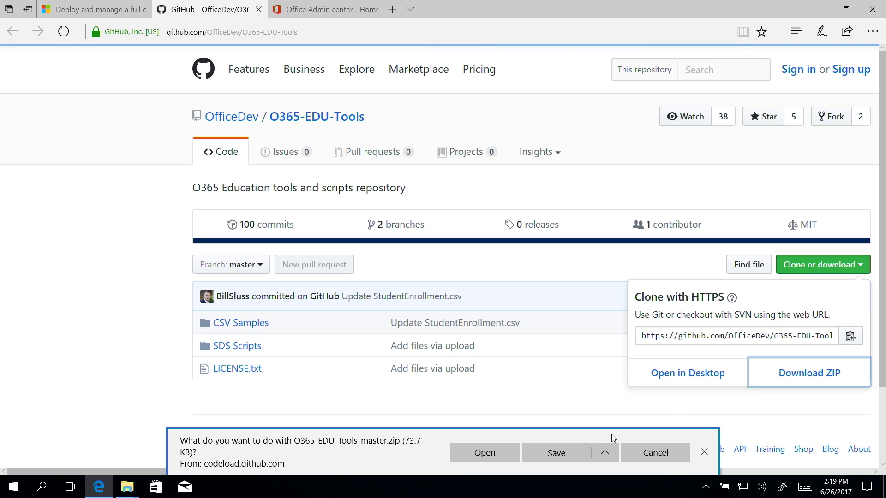
Step: Save O365-EDU-Tools-master.zip, extract all its files, and browse into its CSV Samples folder
click(566, 455)
click(568, 460)
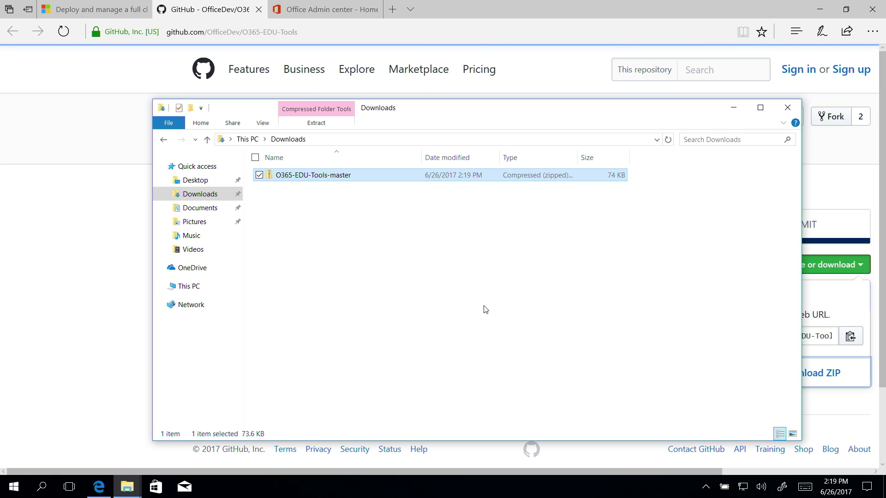
right_click(433, 179)
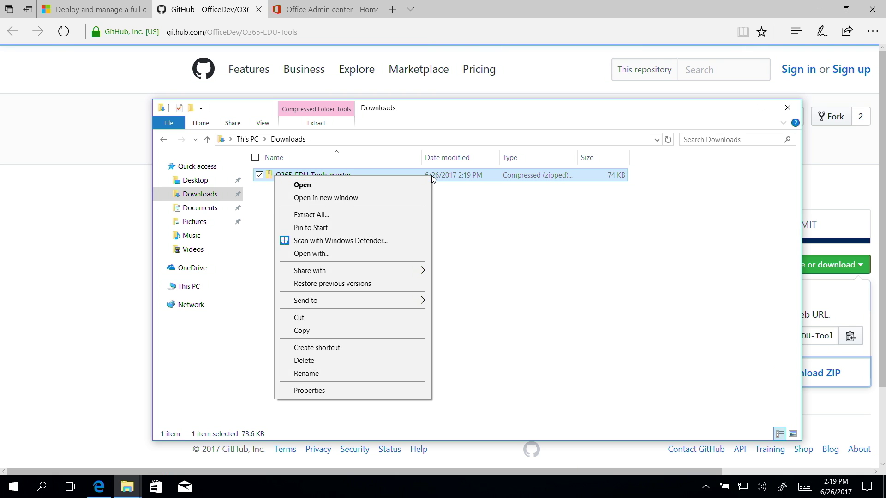
click(410, 215)
click(529, 360)
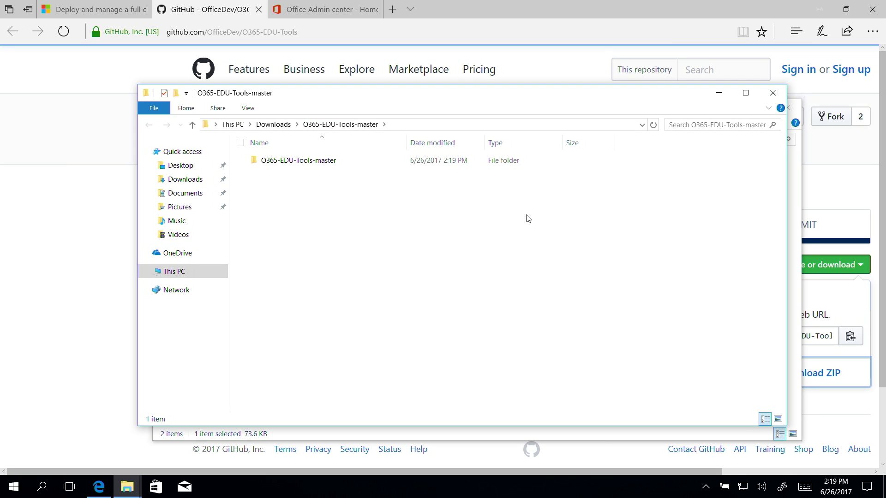
double_click(520, 164)
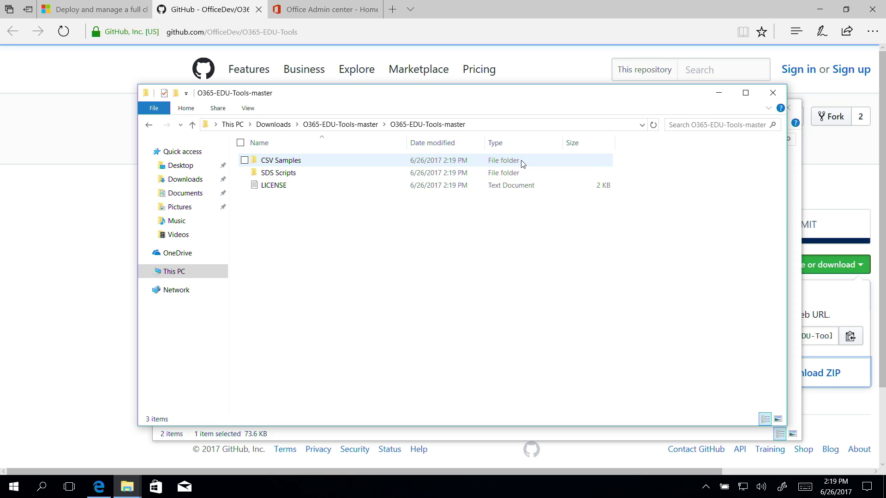
double_click(390, 157)
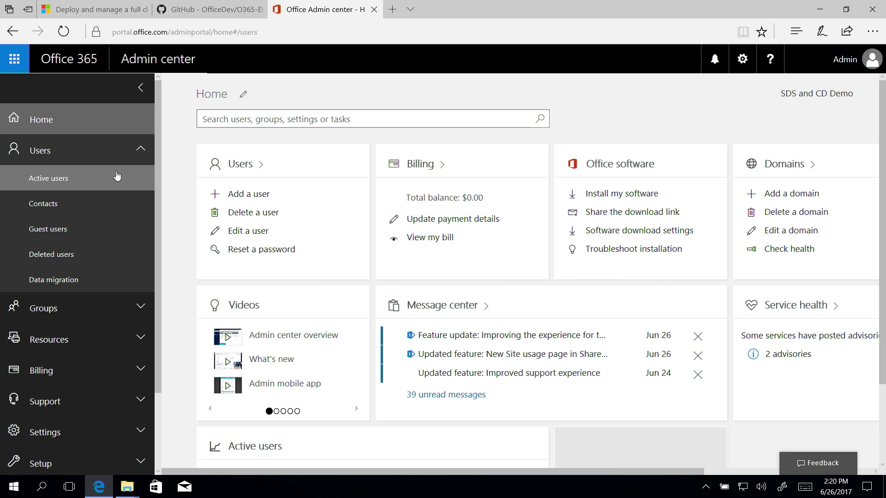
Step: Open the Admin user's product licences and expand Office 365 Education for faculty to see School Data Sync (Plan 1)
click(118, 184)
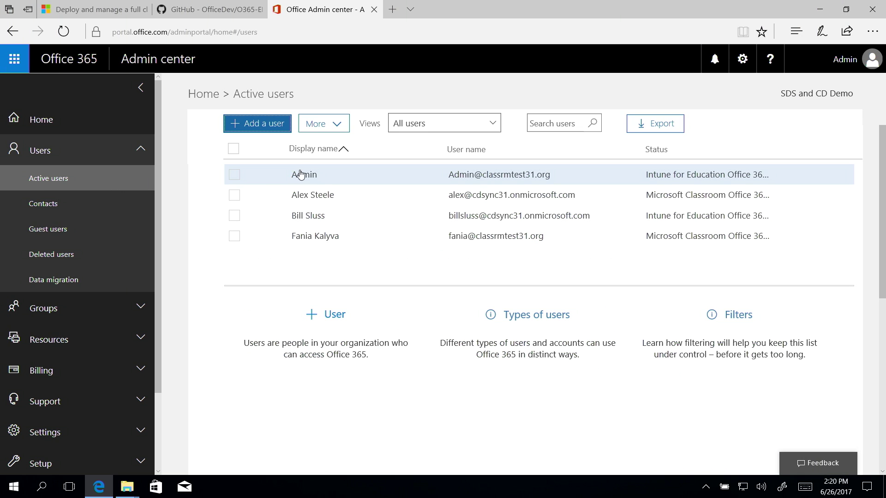
click(318, 175)
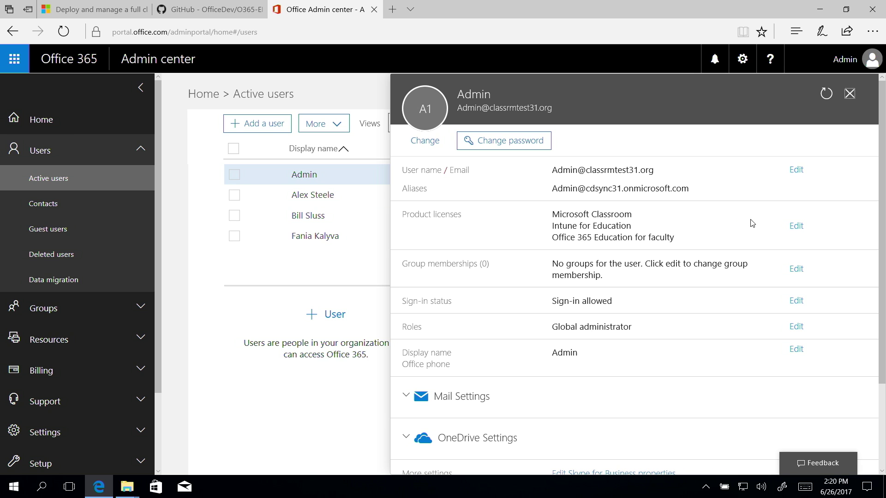
click(793, 225)
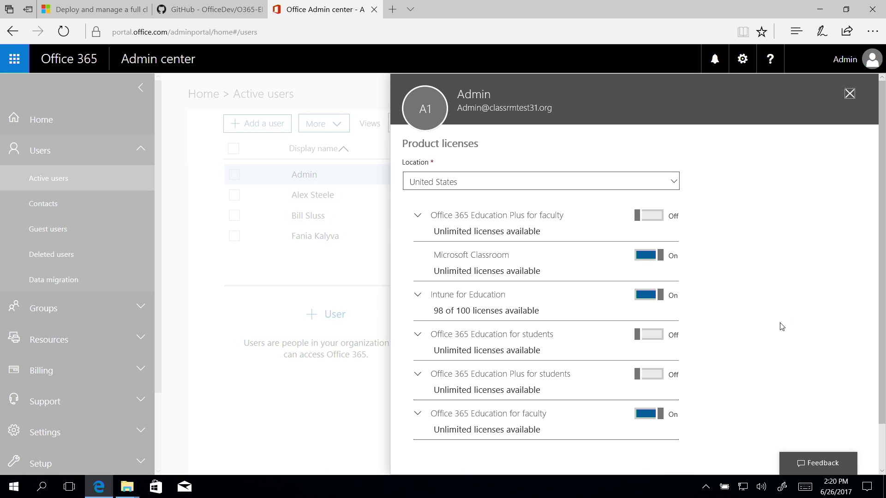
click(419, 414)
scroll(420, 418, down, 5)
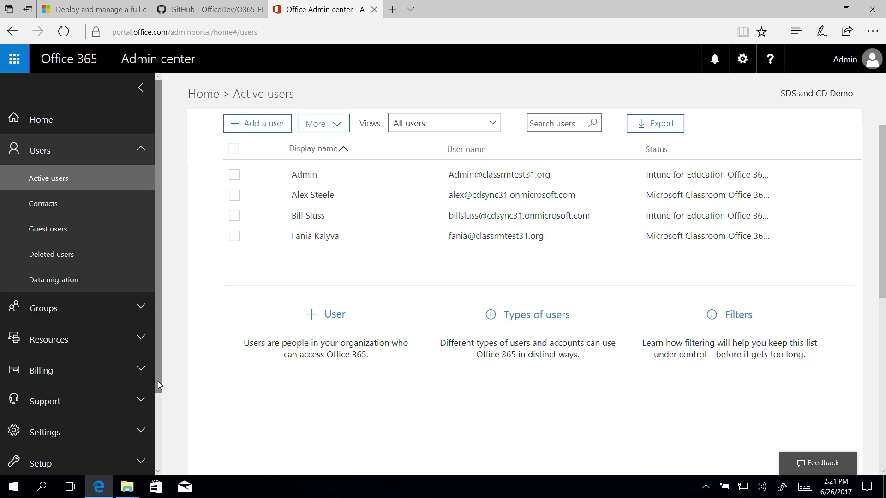
Step: Expand Admin centers in the left navigation and go to the School Data Sync admin center
scroll(157, 471, down, 3)
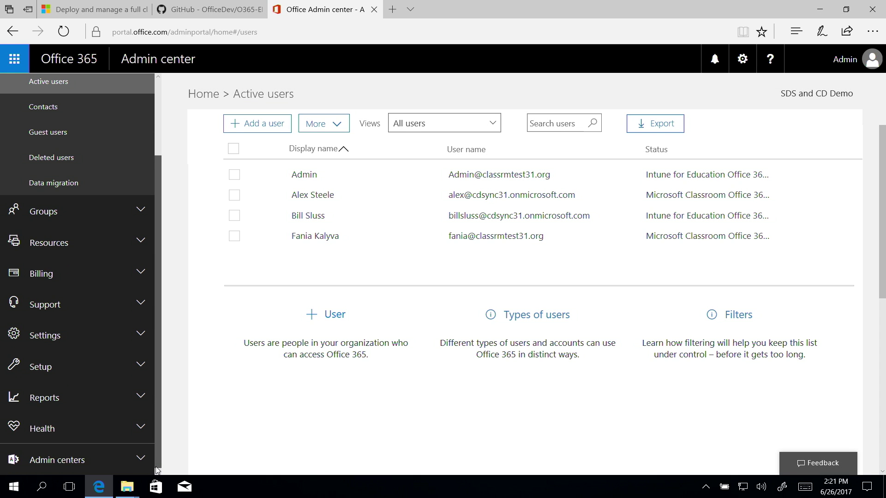
click(141, 464)
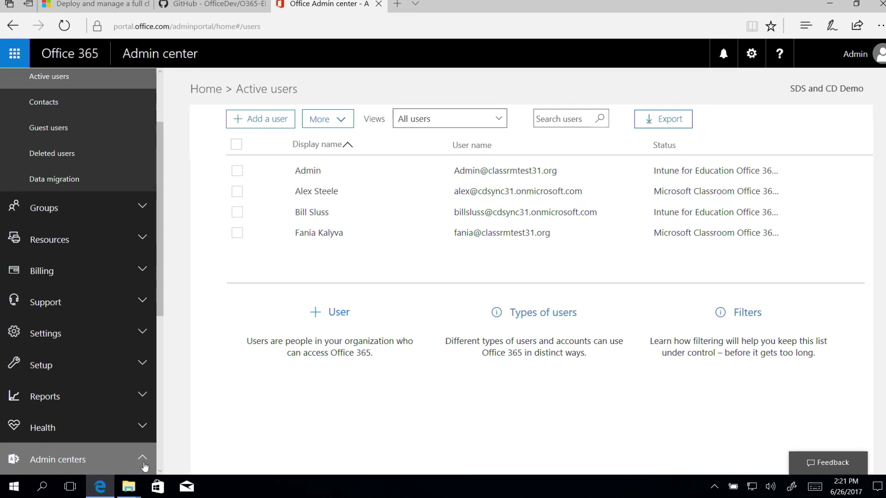
scroll(144, 462, down, 5)
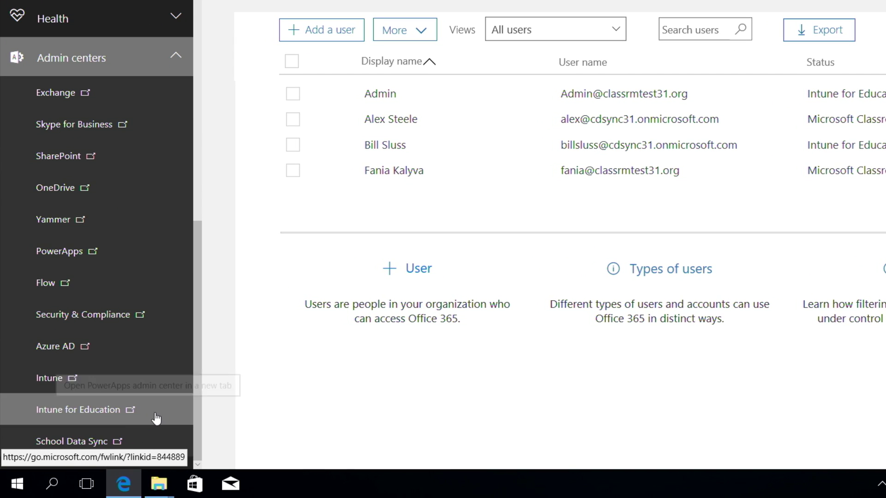
click(107, 440)
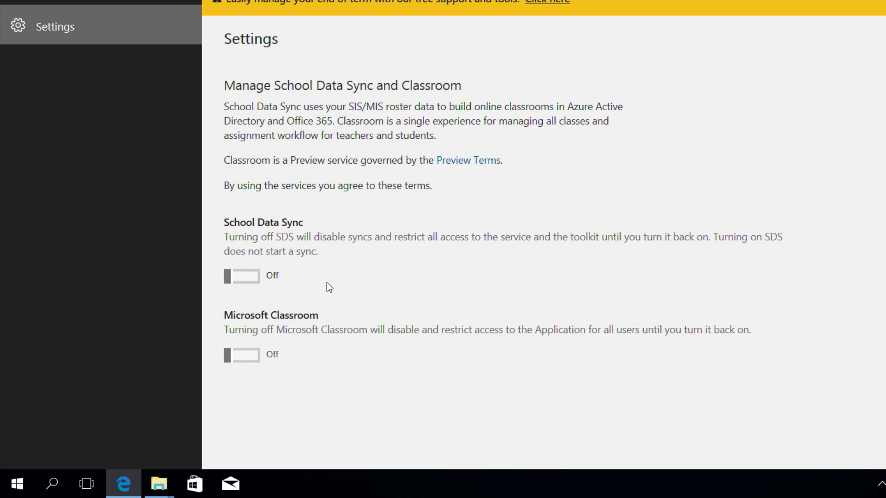
Step: Switch the School Data Sync toggle to On in Settings
click(253, 278)
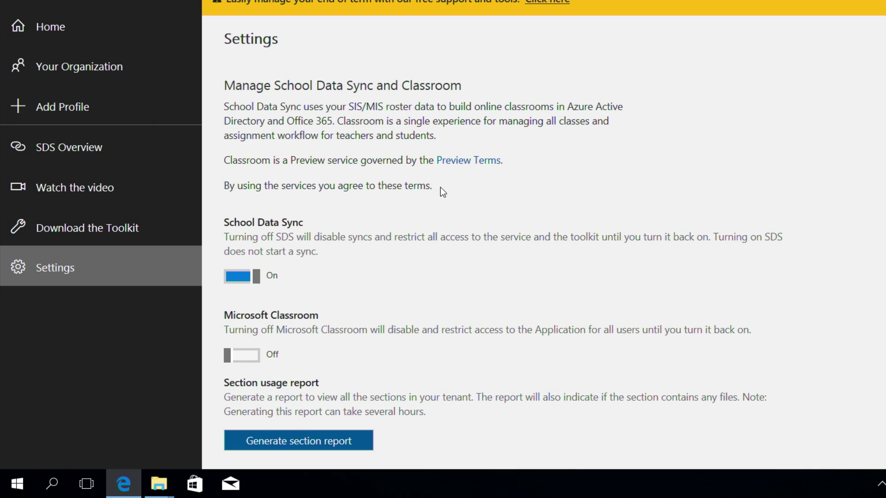
Step: Add a profile named Contoso_Profile_1, keeping Upload CSV files and SDS Format
click(171, 123)
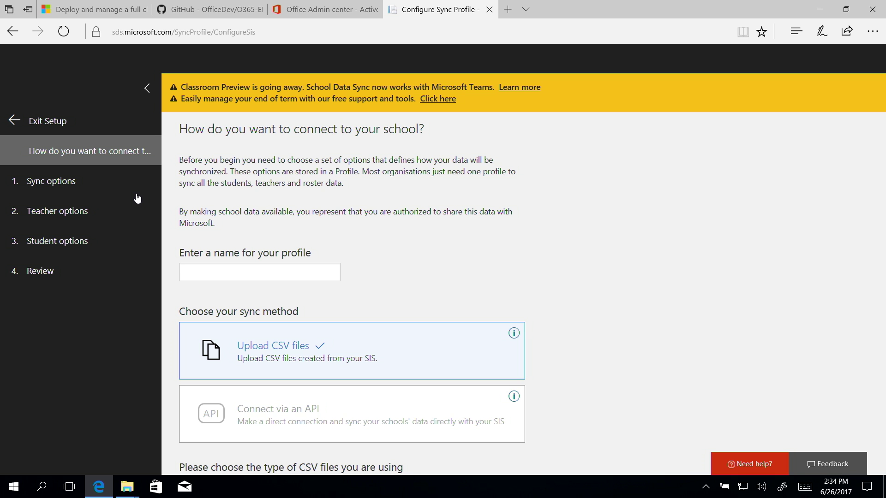
click(196, 271)
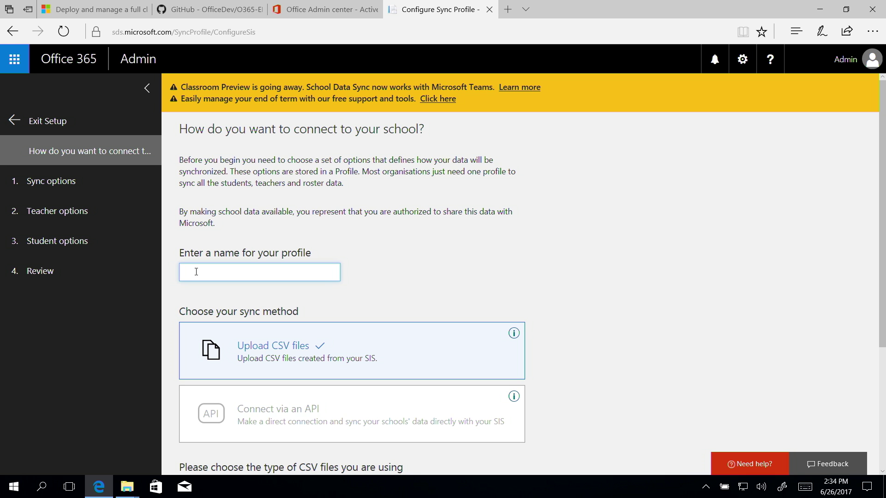
text(Contoso)
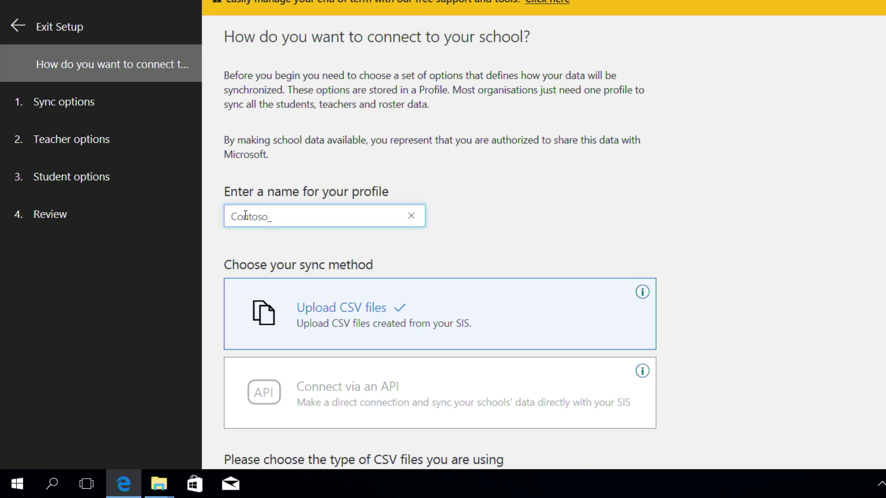
text(_Profile_1)
scroll(427, 232, down, 5)
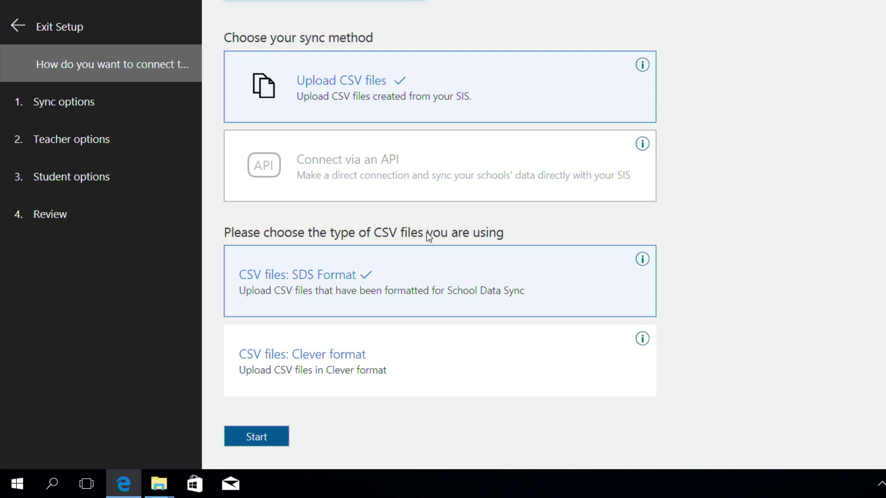
Step: Start the profile setup and choose to create new user accounts from the source data
click(279, 439)
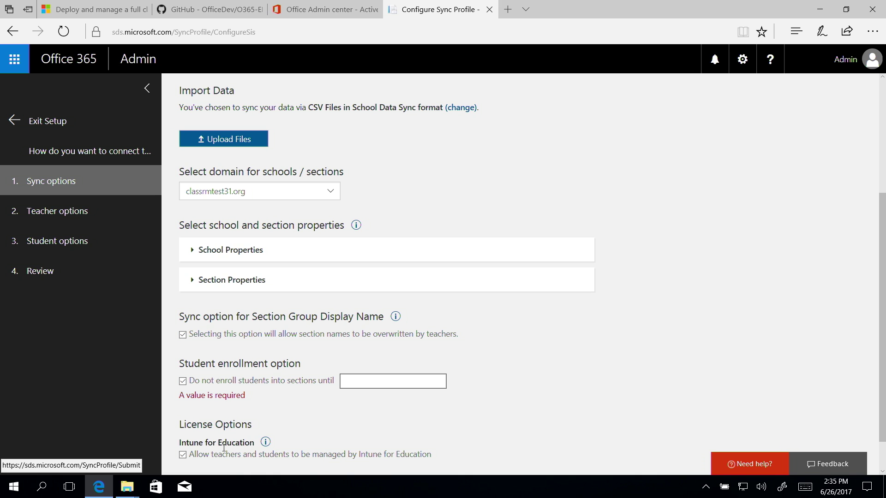
scroll(446, 361, up, 4)
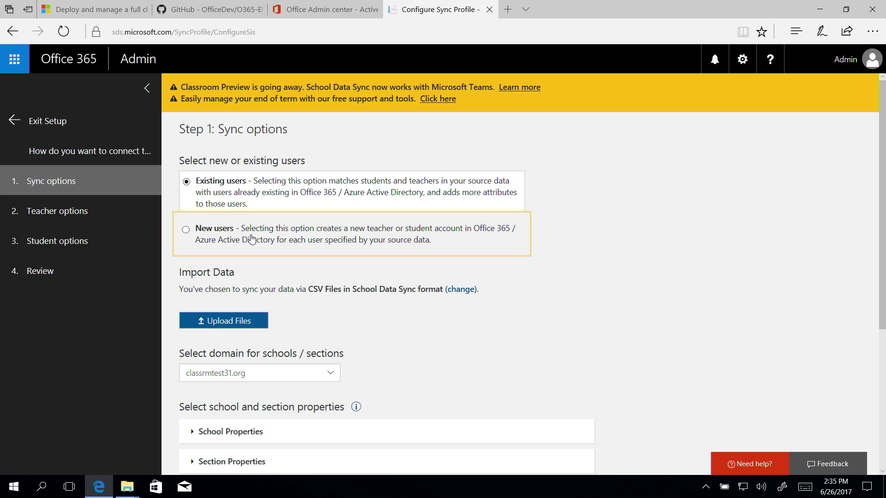
click(215, 239)
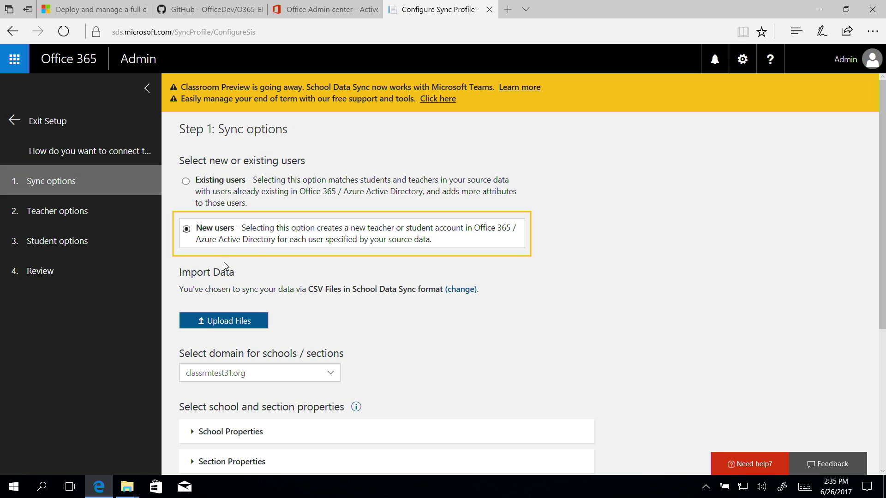
Step: Upload all six sample CSVs, School.csv through TeacherRoster.csv, and dismiss the success message
click(261, 322)
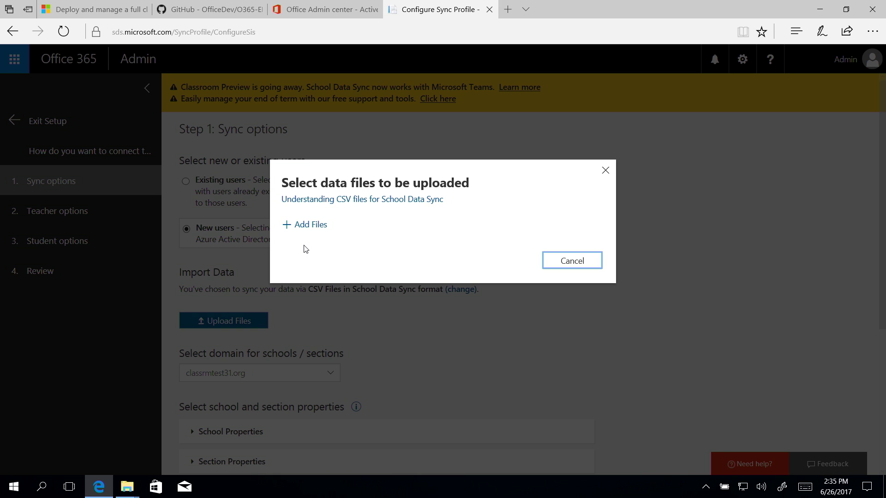
click(313, 227)
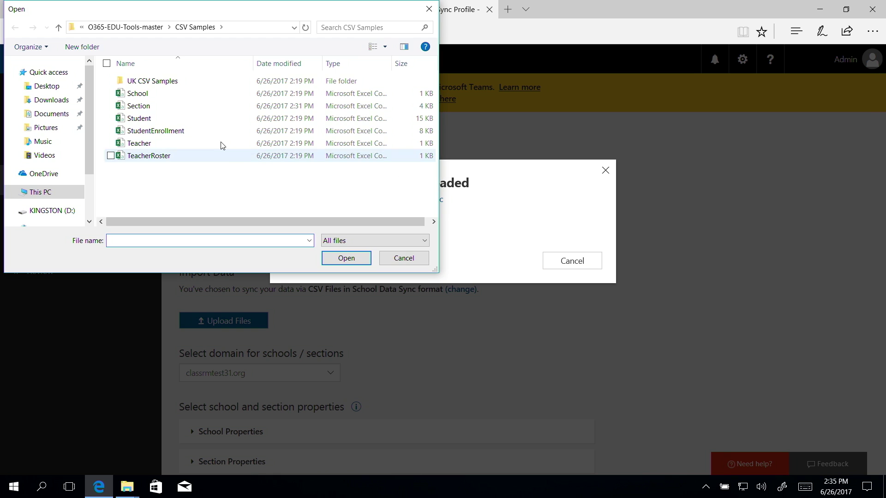
click(219, 99)
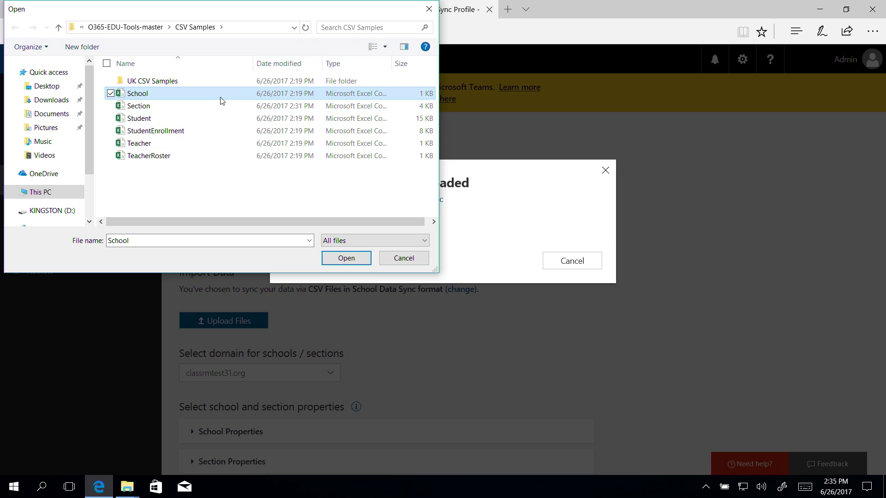
shift+click(208, 158)
click(328, 257)
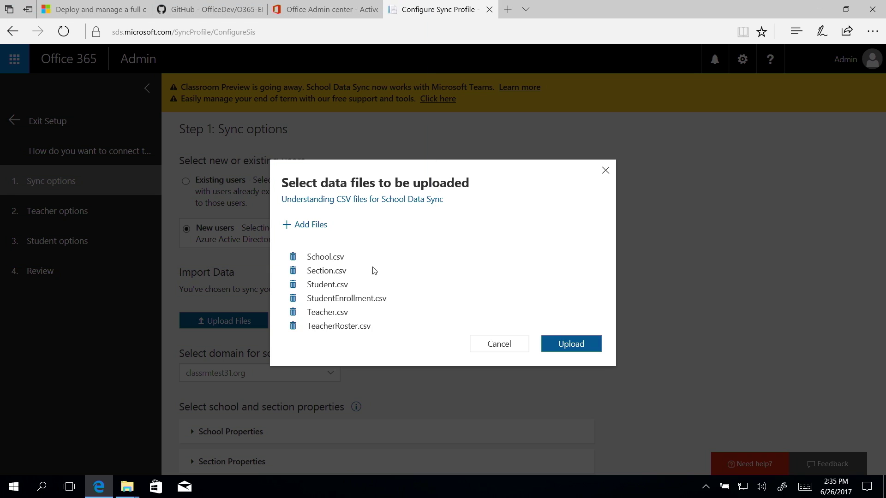
click(550, 344)
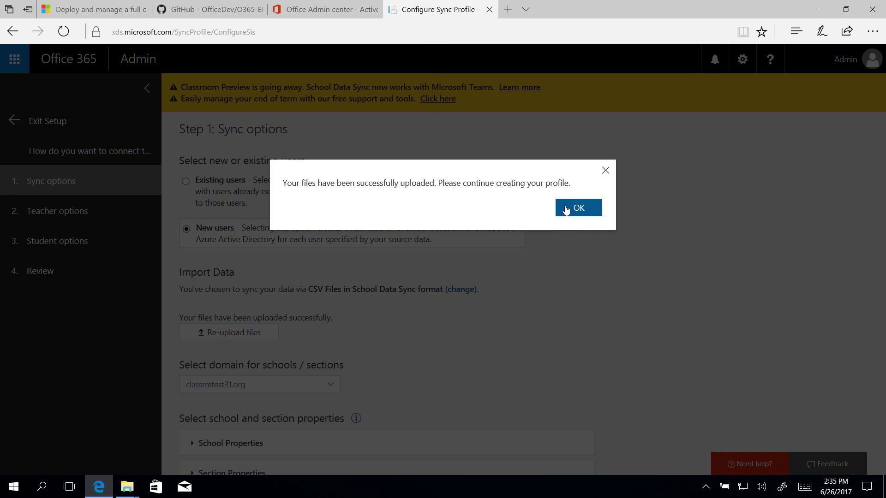
click(566, 206)
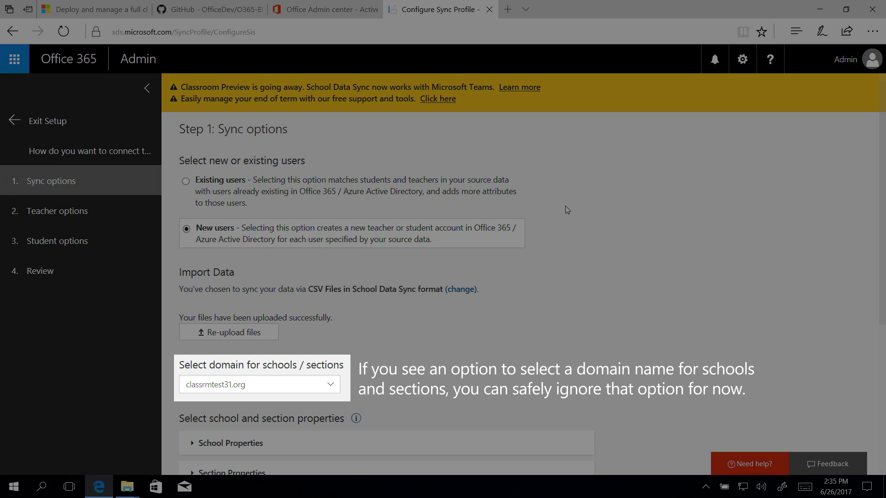
scroll(429, 300, down, 4)
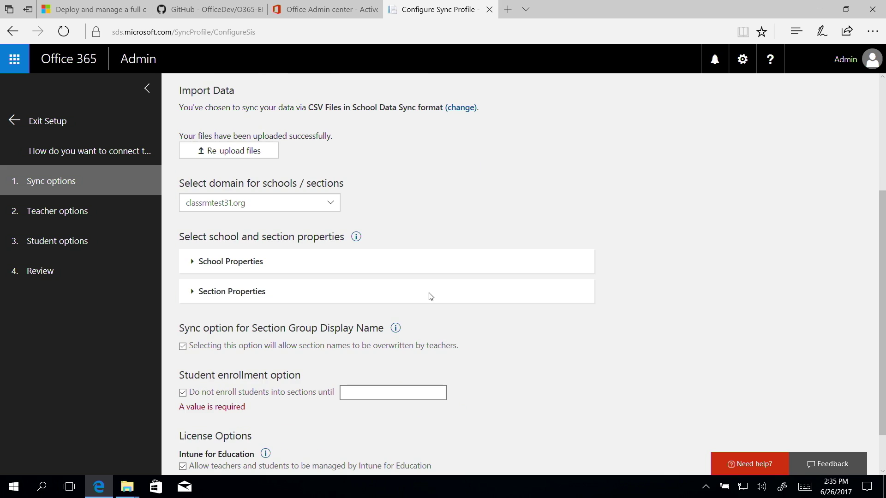
Step: Expand School Properties and Section Properties to review the attributes being synced
click(257, 262)
scroll(263, 269, down, 3)
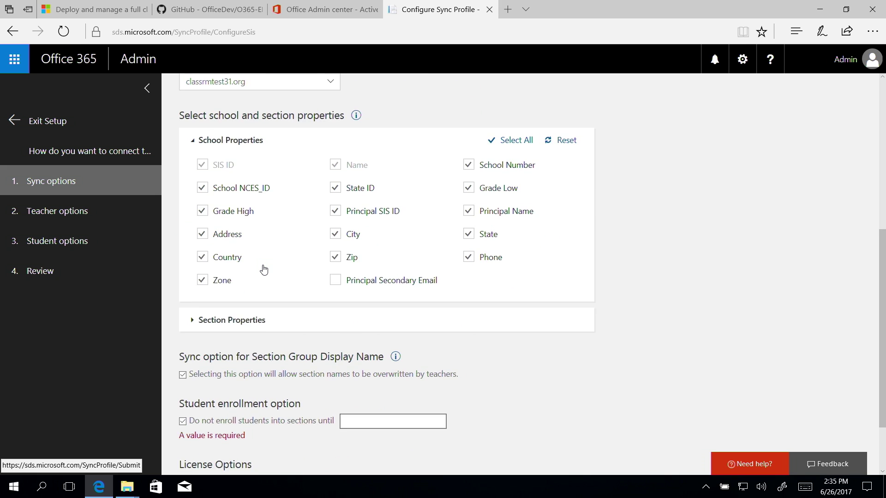
scroll(264, 270, down, 1)
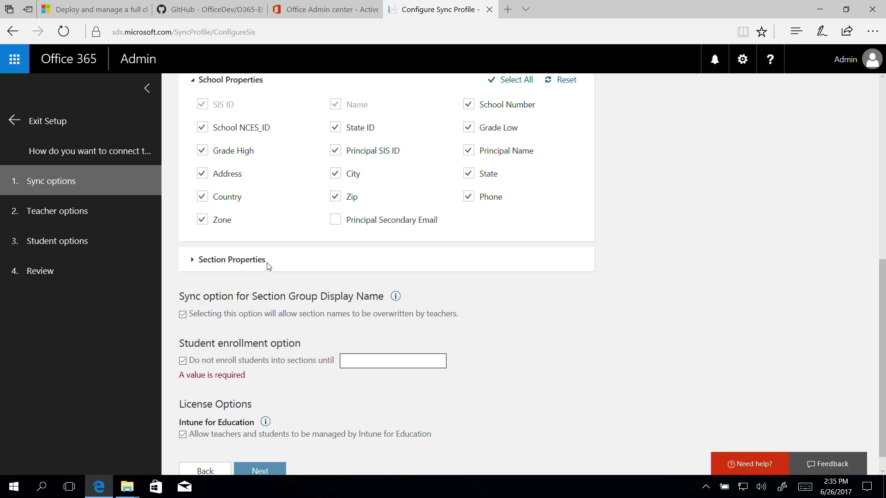
click(257, 266)
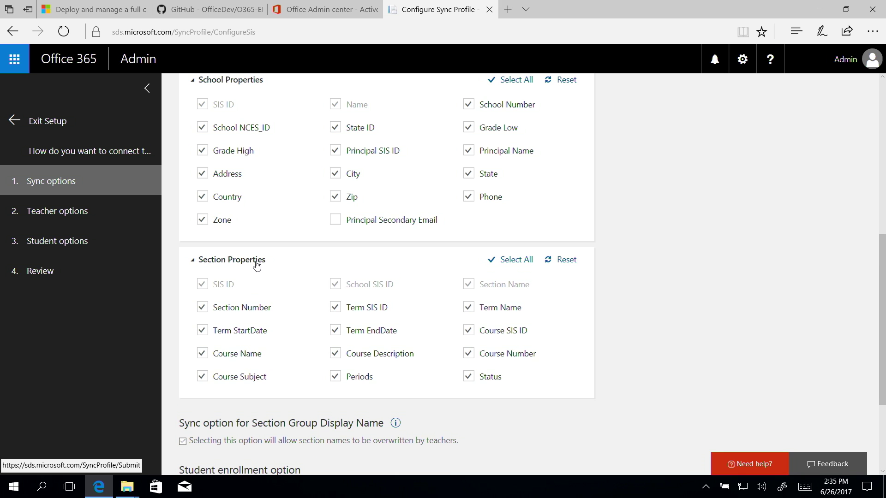
scroll(257, 266, down, 1)
scroll(258, 267, down, 1)
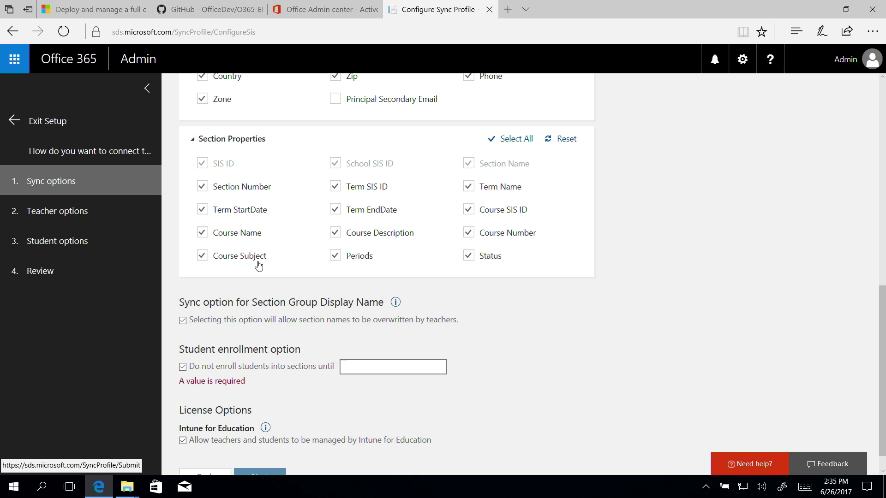
Step: Uncheck 'Do not enroll students into sections until a later date' and go to Teacher options
scroll(259, 267, down, 1)
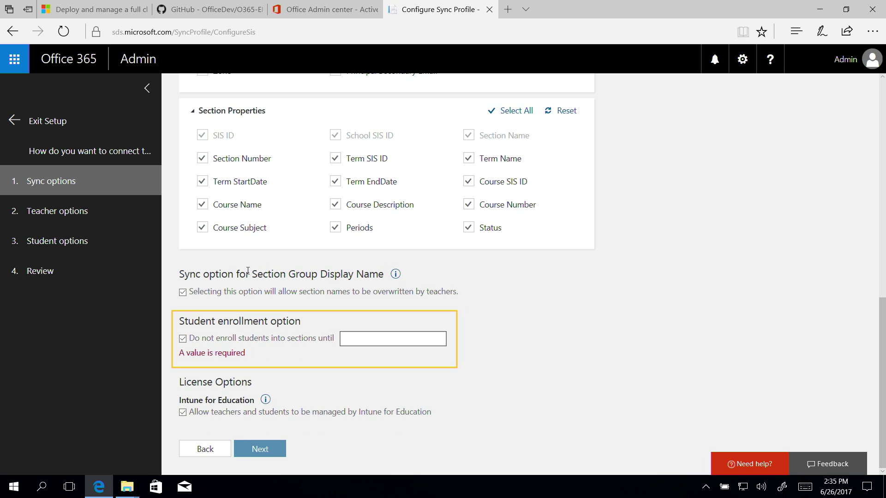
click(183, 339)
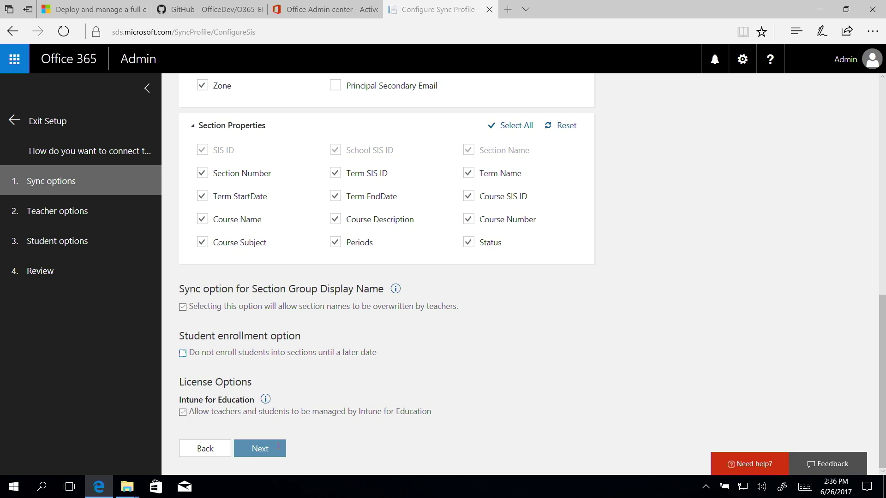
click(277, 448)
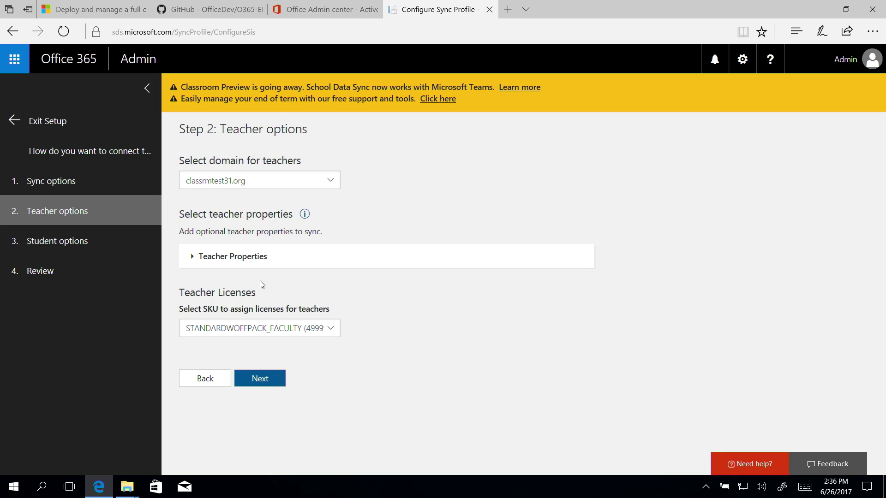
Step: Review Teacher Properties, keep domain classrmtest31.org and STANDARDWOFFPACK_FACULTY licences, and continue
click(251, 261)
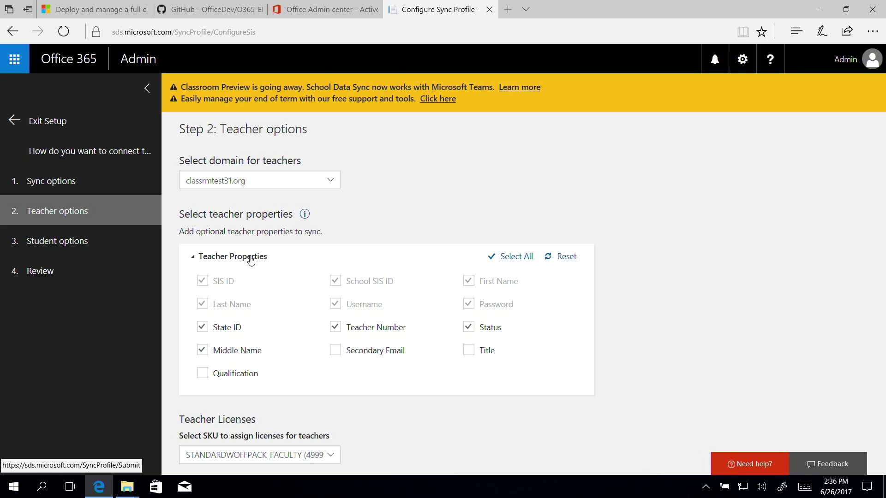
scroll(251, 287, down, 2)
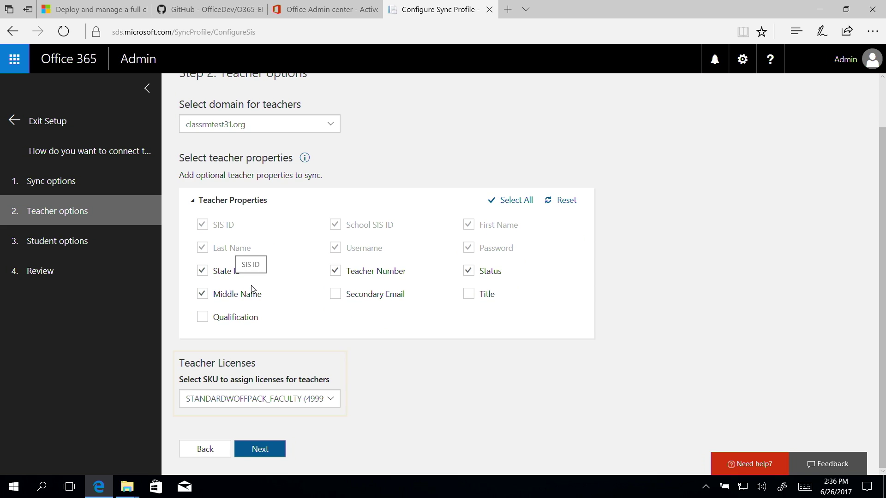
click(281, 450)
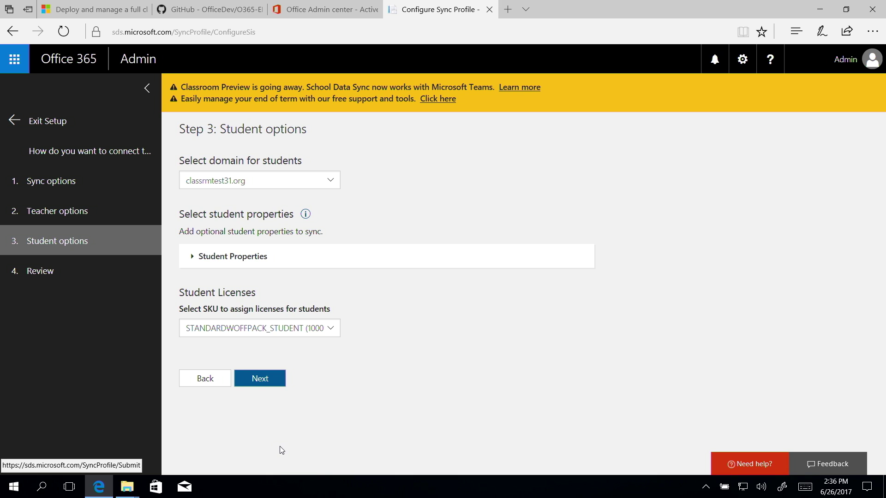
Step: Review Student Properties, go to the summary page, and create the Contoso_Profile_1 profile
click(237, 260)
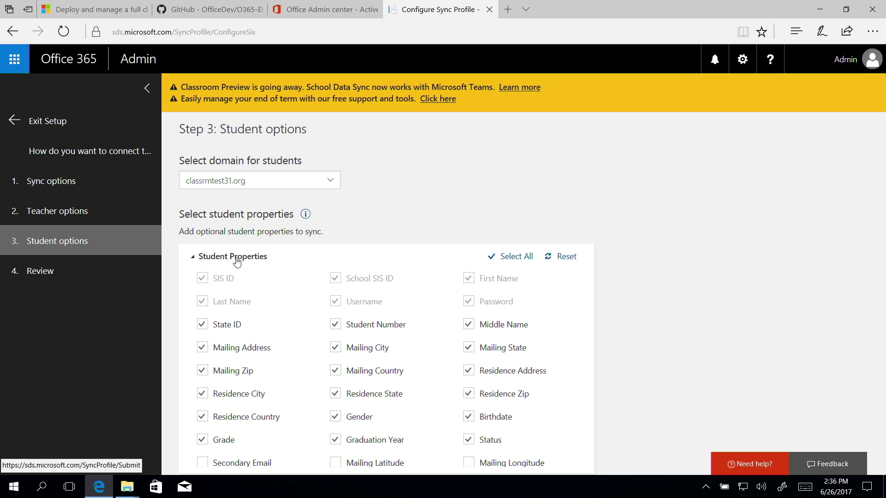
scroll(264, 327, down, 4)
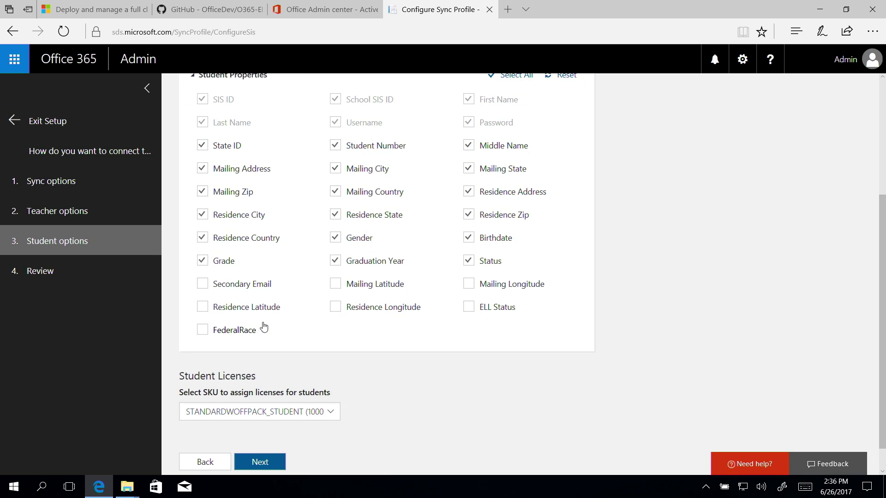
scroll(264, 328, down, 1)
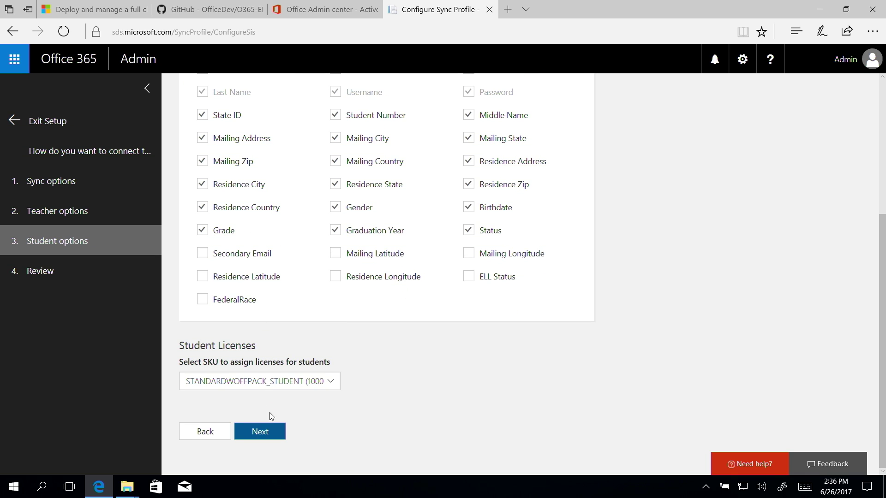
click(277, 432)
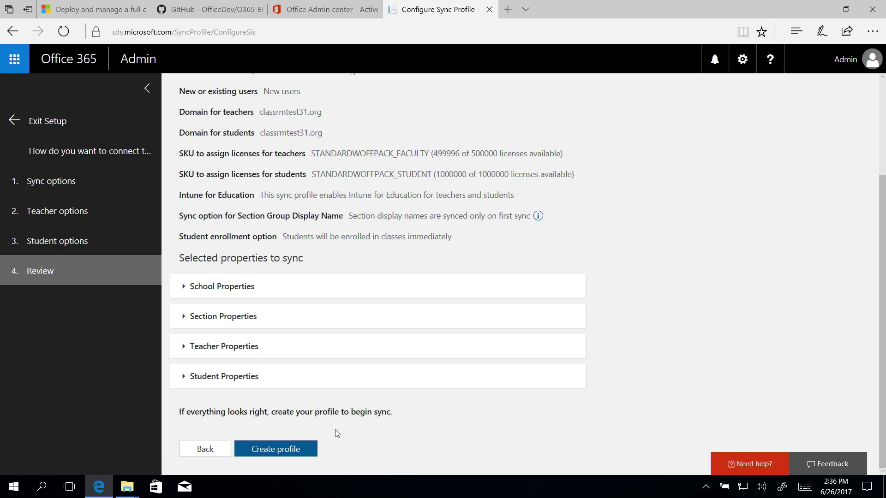
click(313, 450)
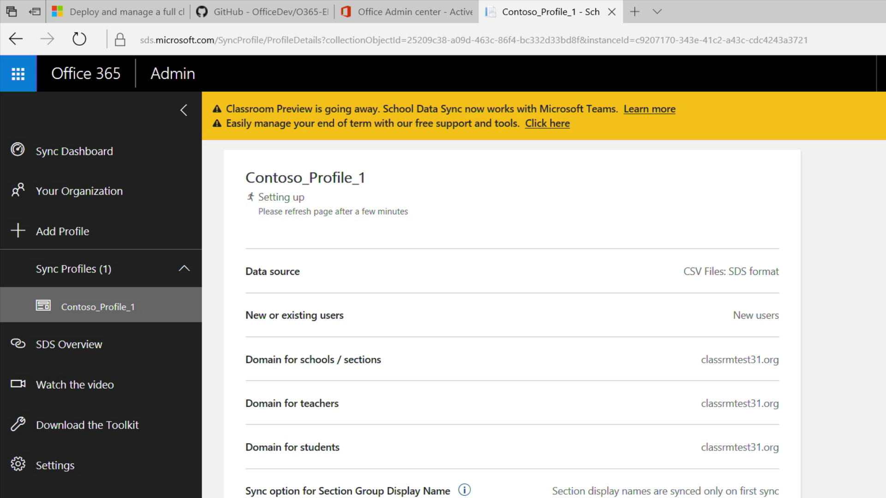
Step: Refresh the Contoso_Profile_1 page until it shows Sync in progress, Stage 1 of 5: Validating data
key(F5)
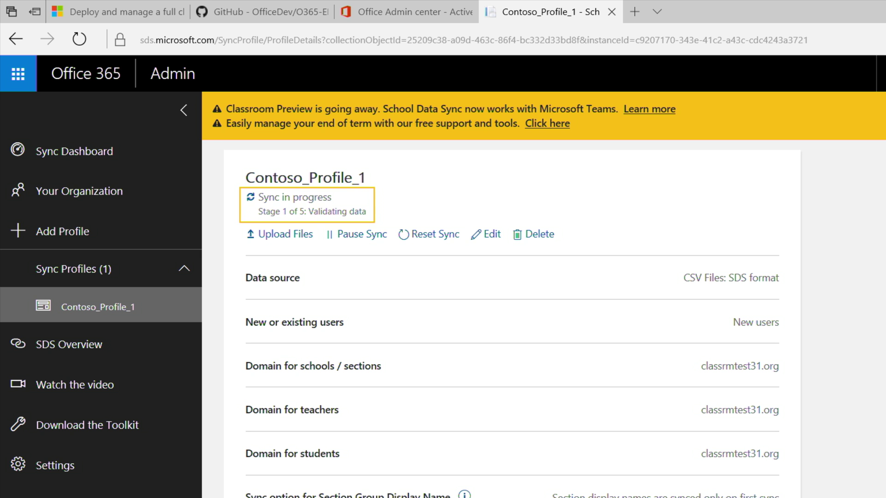